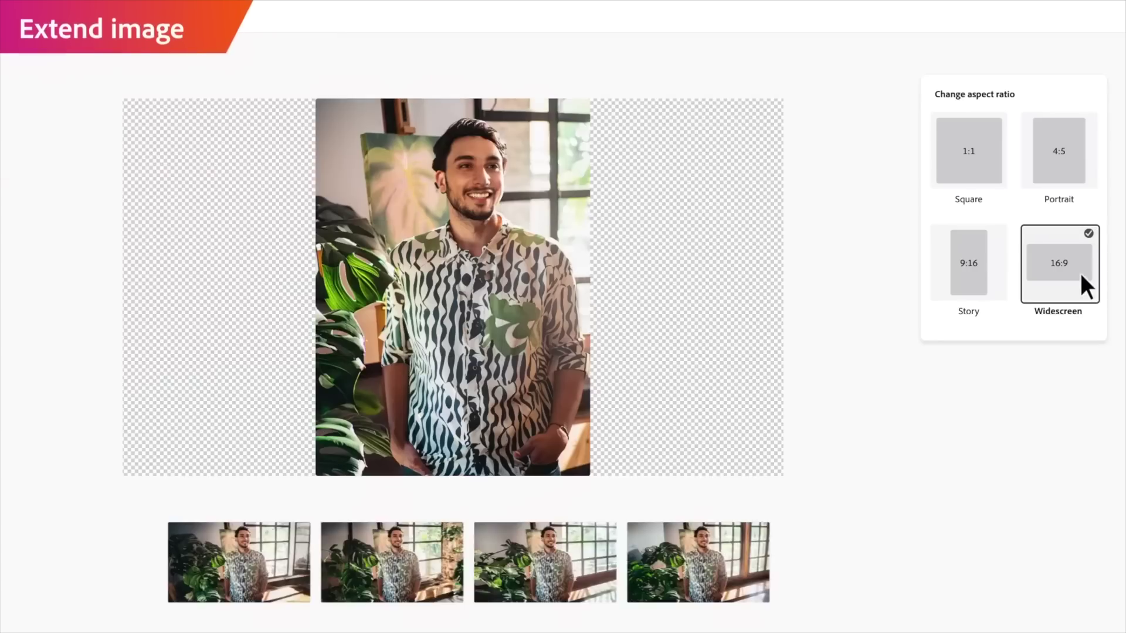
# - Choose the first generated widescreen extension of the man's portrait
pyautogui.click(286, 589)
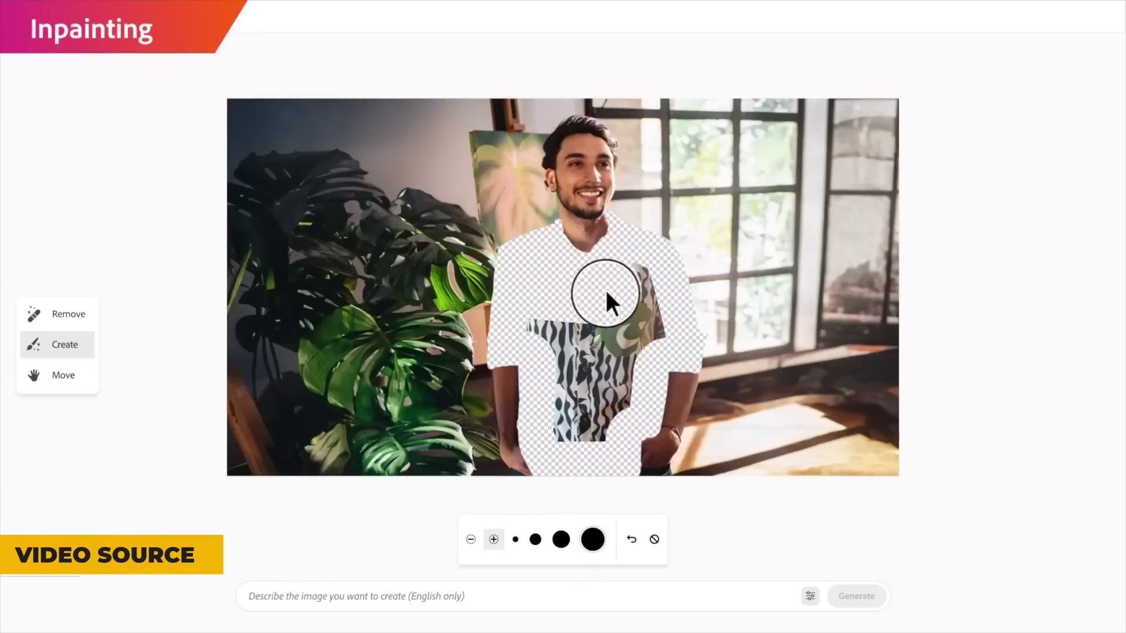
# - Fill the erased shirt area by generating "A red jacket" and choose the third jacket variation
pyautogui.write('A red jacket')
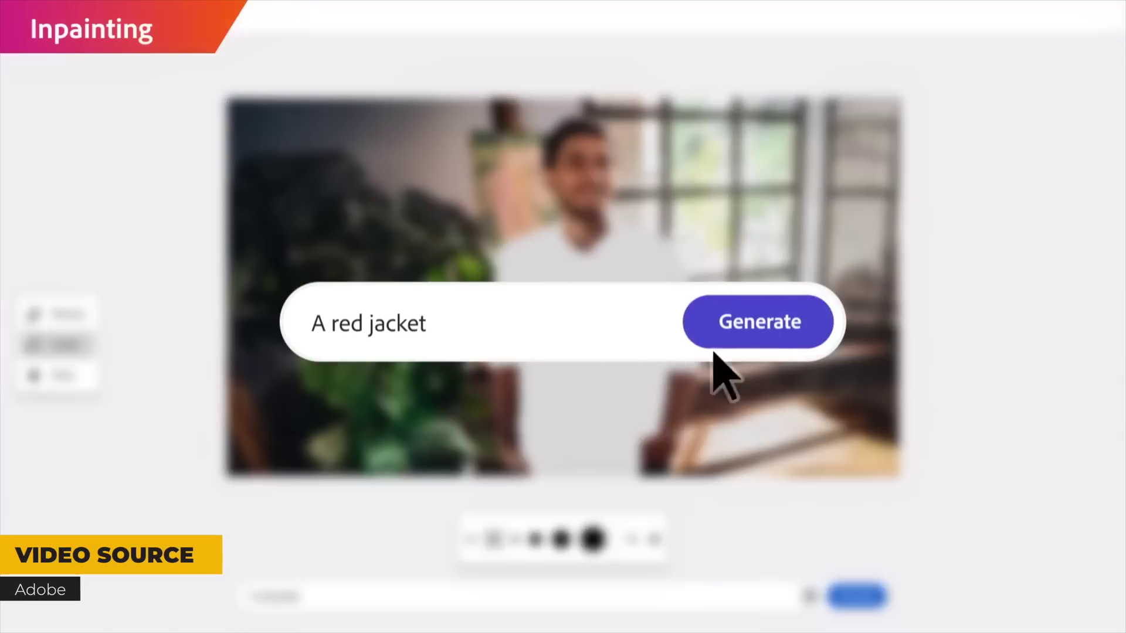
pyautogui.click(766, 332)
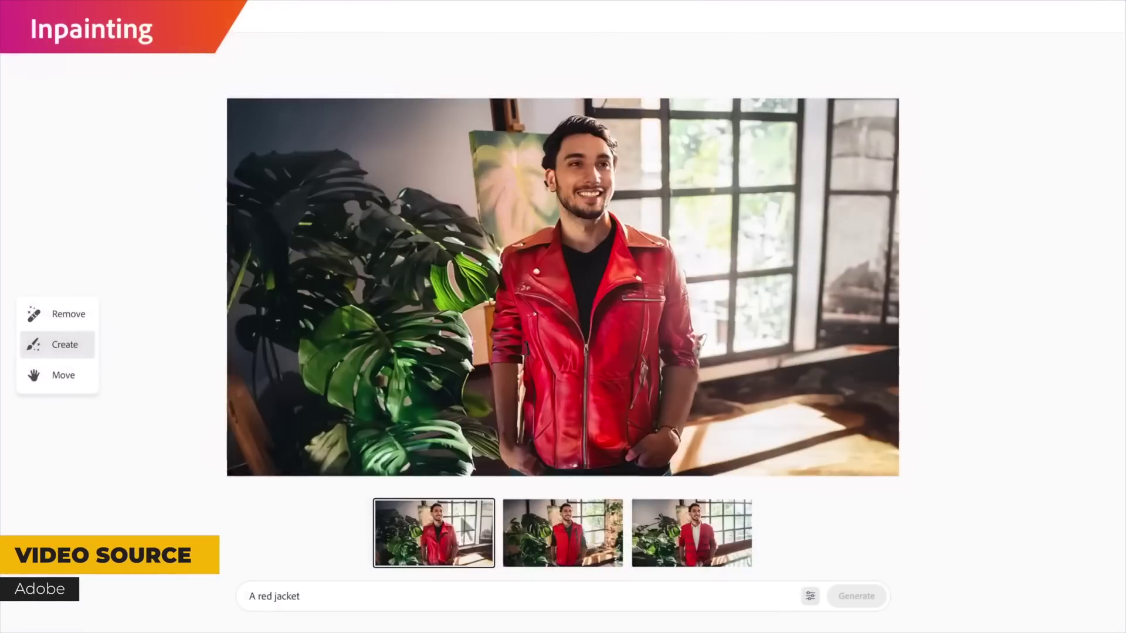
pyautogui.click(589, 525)
pyautogui.click(673, 523)
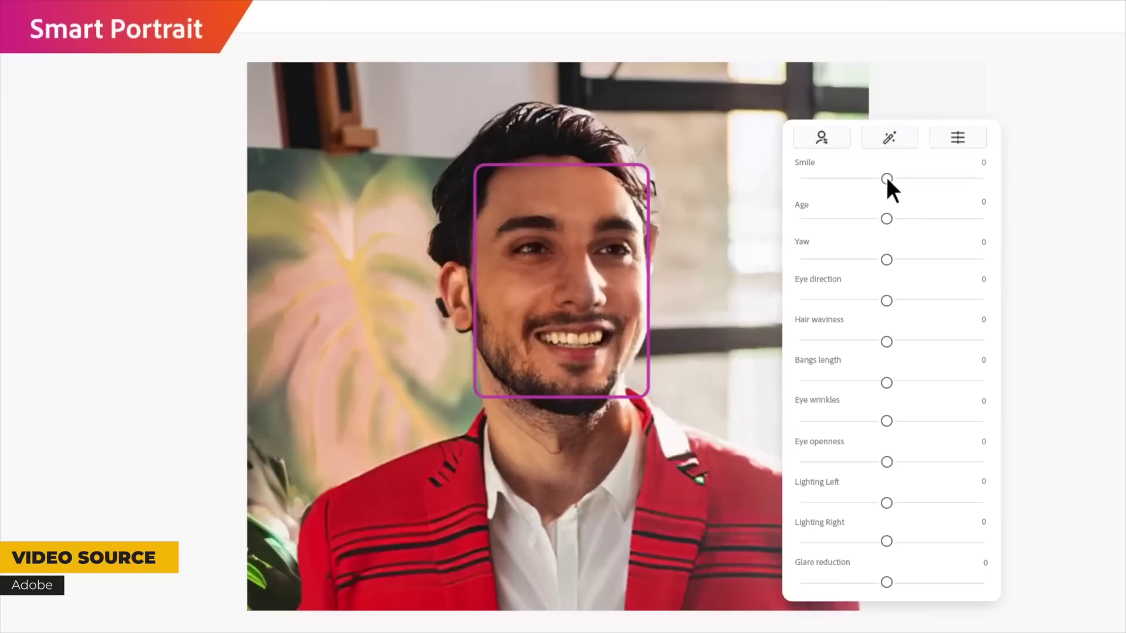
# - Raise the portrait's Smile to +0.67 and lower the Eye openness
pyautogui.moveTo(885, 177); pyautogui.dragTo(912, 177)
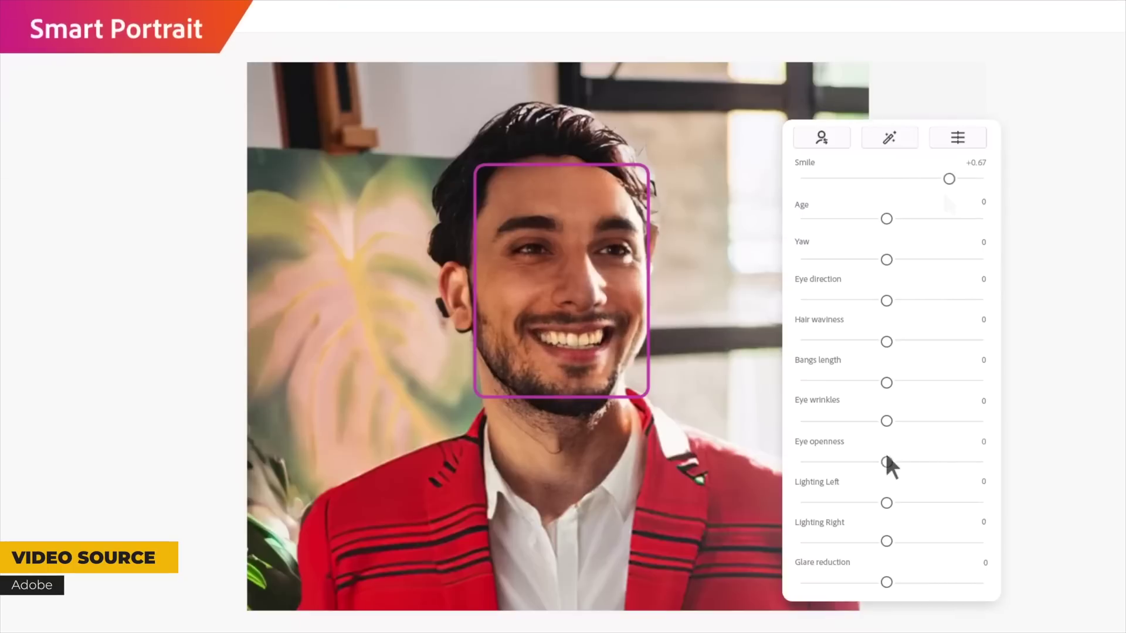
pyautogui.moveTo(886, 463); pyautogui.dragTo(828, 462)
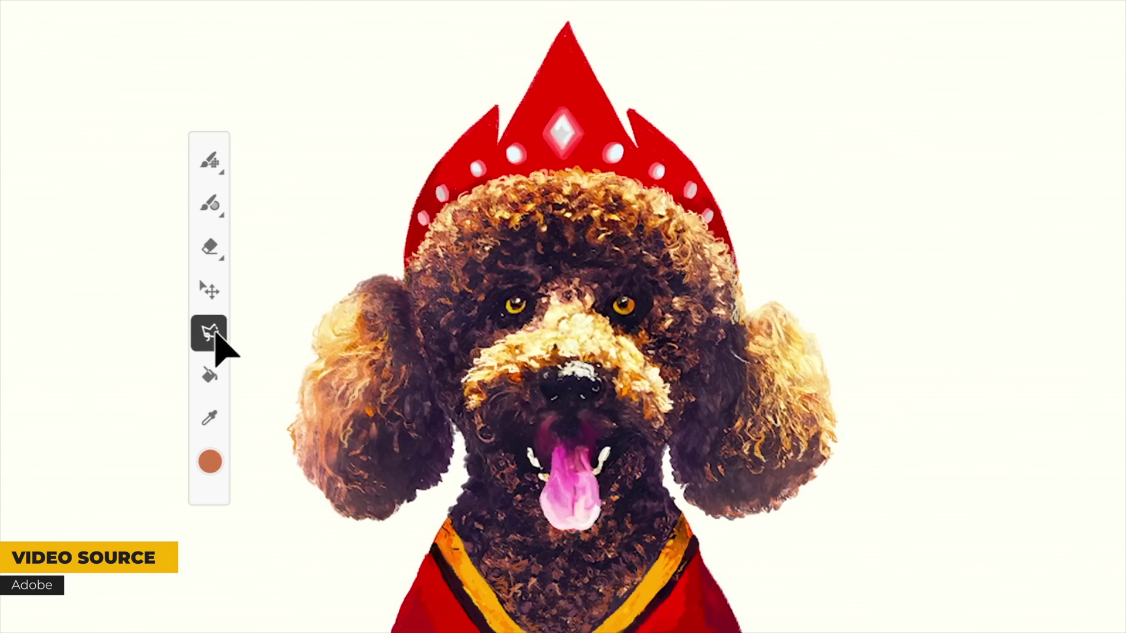
# - Outline the dog's light-brown ear on the right side of the painting with the lasso tool
pyautogui.scroll(3, 598, 242)
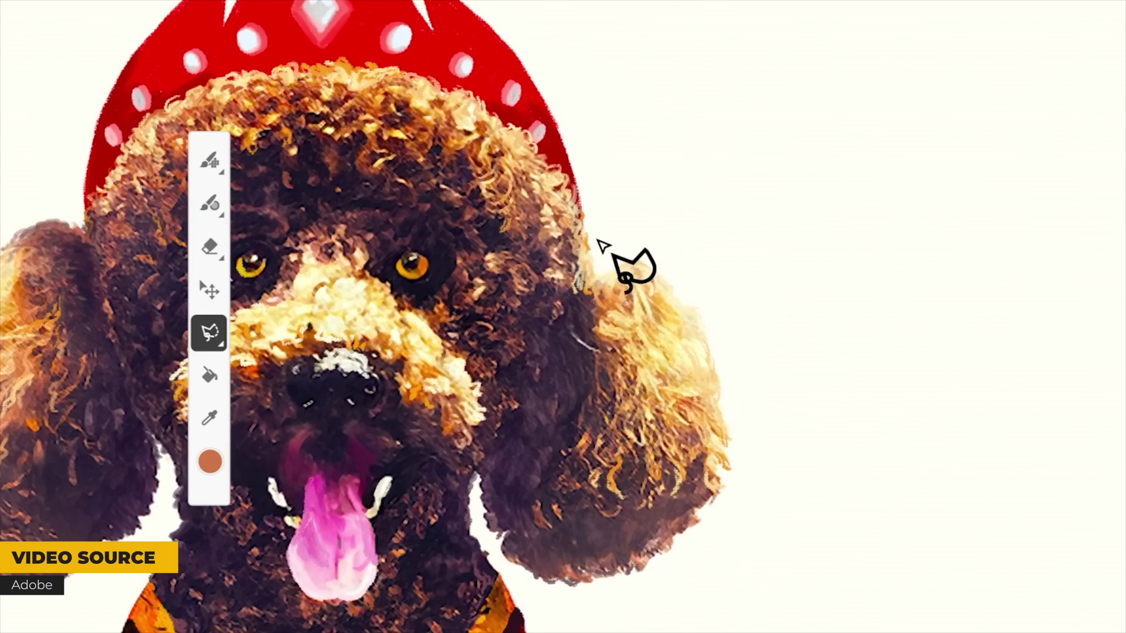
pyautogui.moveTo(697, 318); pyautogui.dragTo(615, 252)
pyautogui.click(733, 166)
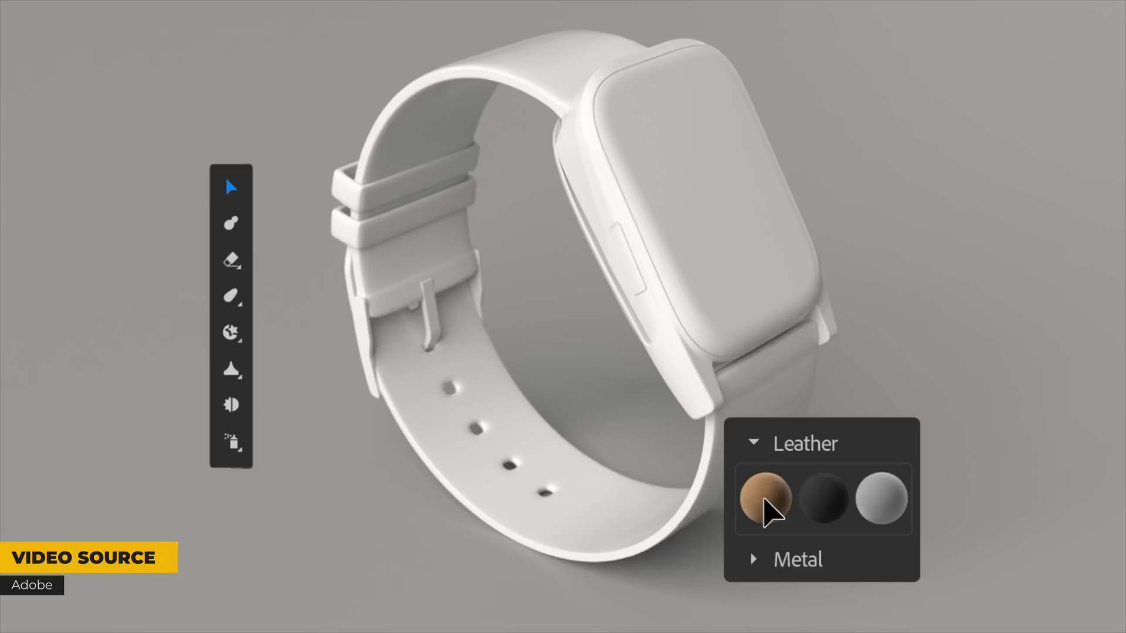
# - Apply the tan leather material to the watch strap and a metal material to the watch case
pyautogui.moveTo(766, 510); pyautogui.dragTo(500, 452)
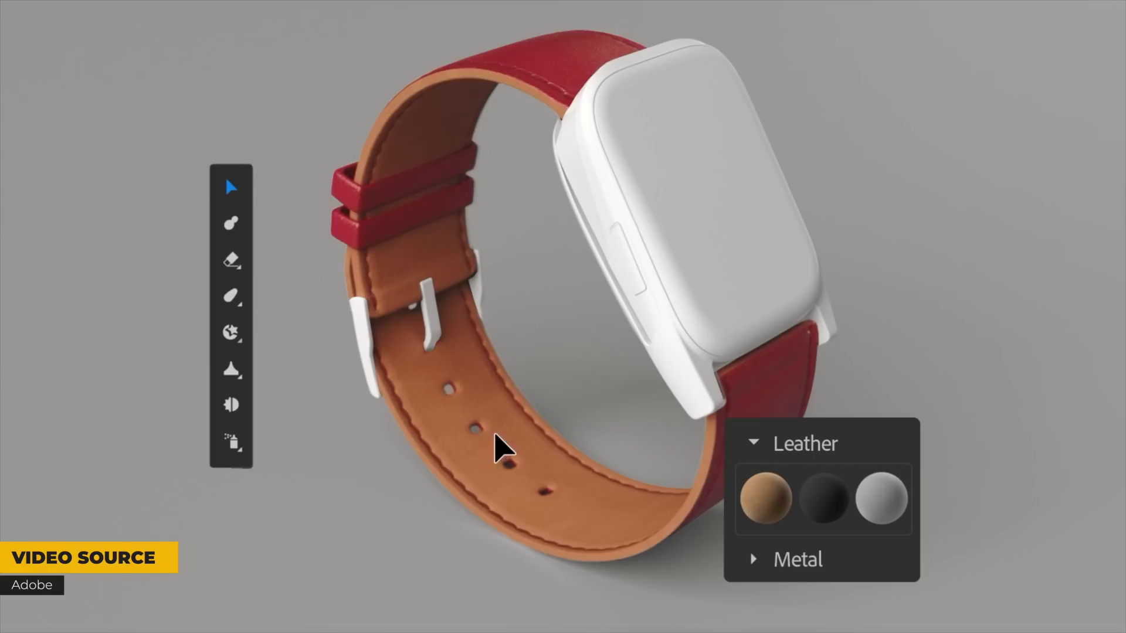
pyautogui.click(727, 522)
pyautogui.moveTo(747, 510); pyautogui.dragTo(648, 312)
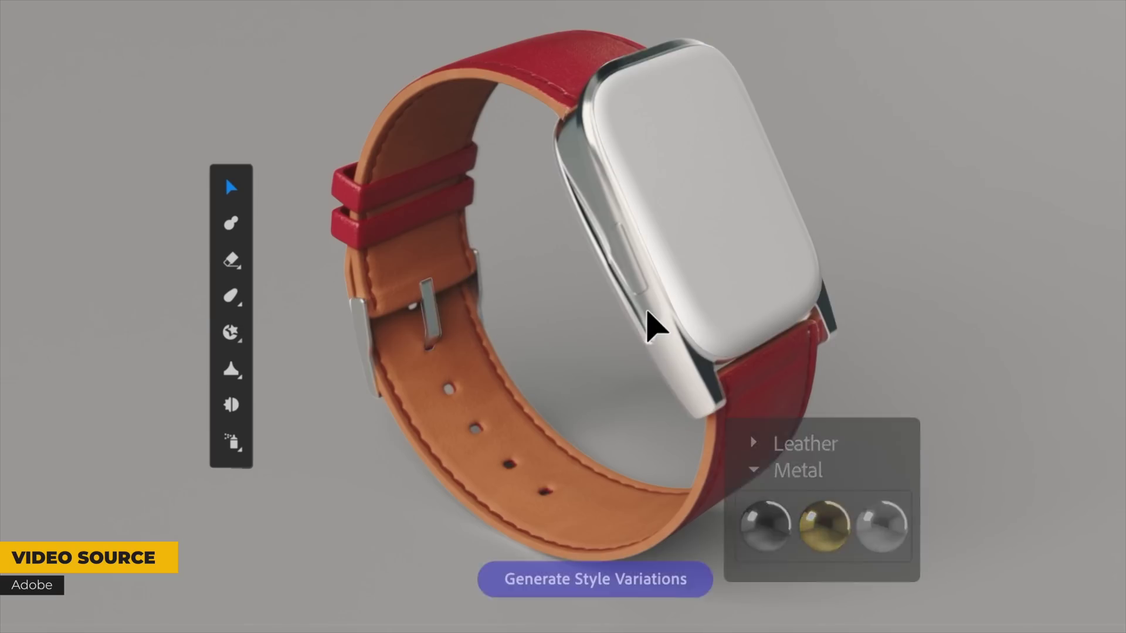
# - Generate style variations of the watch, preview the black version and select the tan one
pyautogui.click(698, 579)
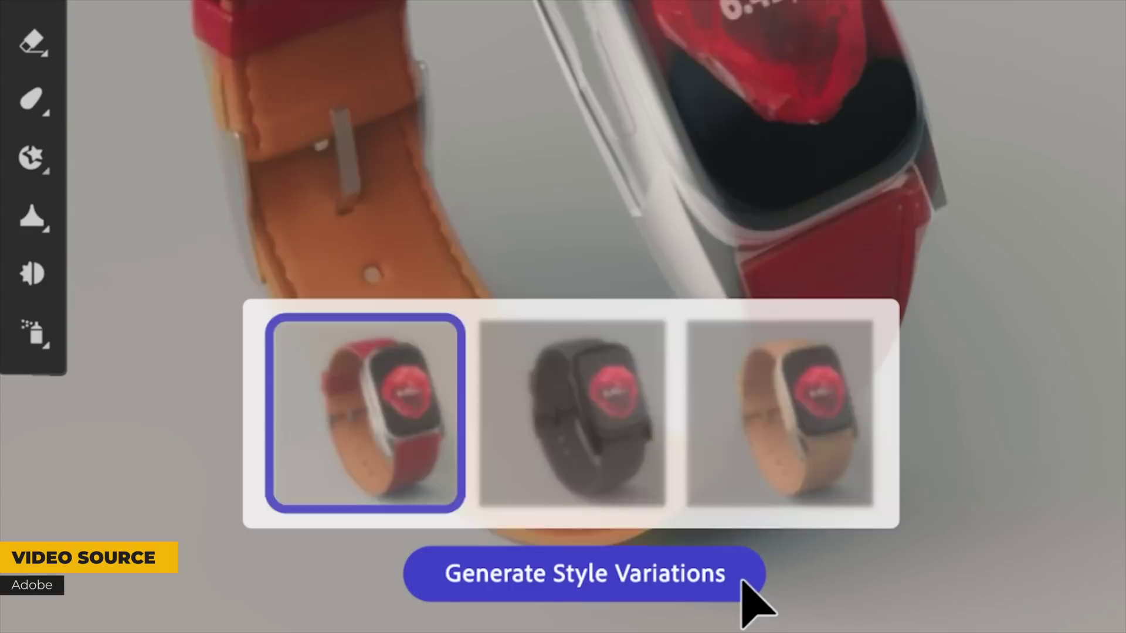
pyautogui.click(586, 484)
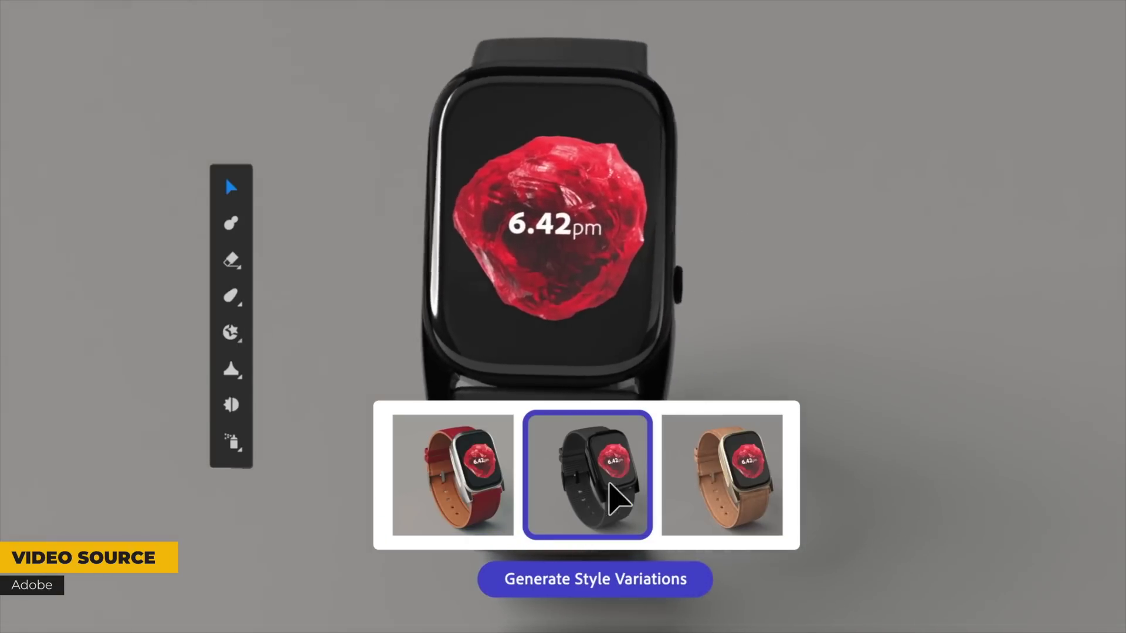
pyautogui.click(729, 511)
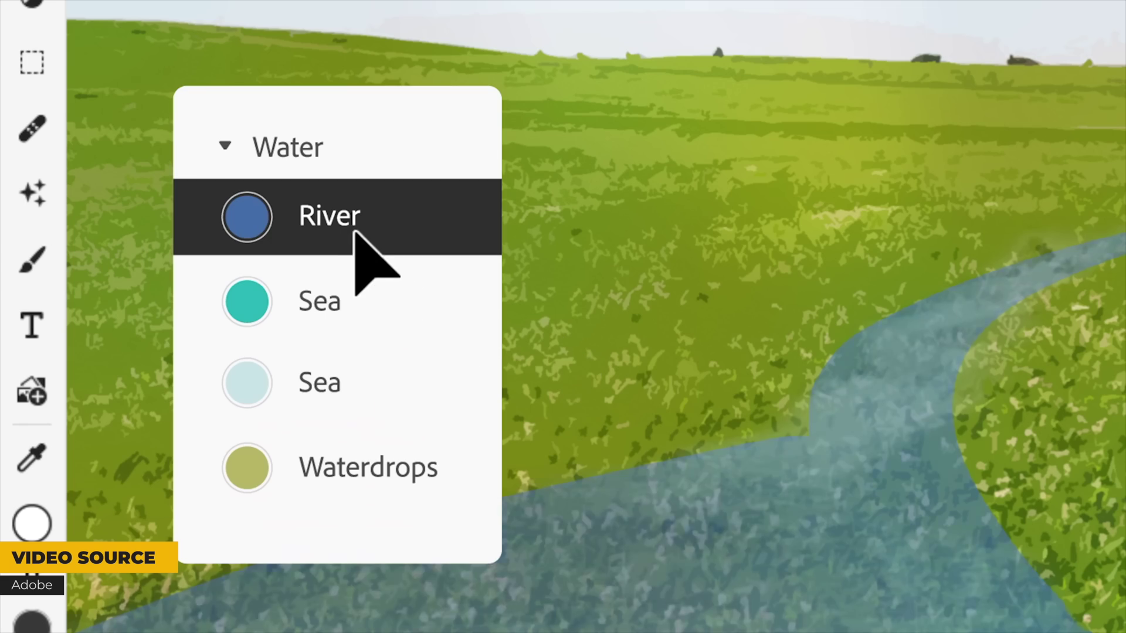
# - Apply the River water material to the painted stream and place a conifer tree on the meadow
pyautogui.click(319, 280)
pyautogui.moveTo(103, 396); pyautogui.dragTo(945, 157)
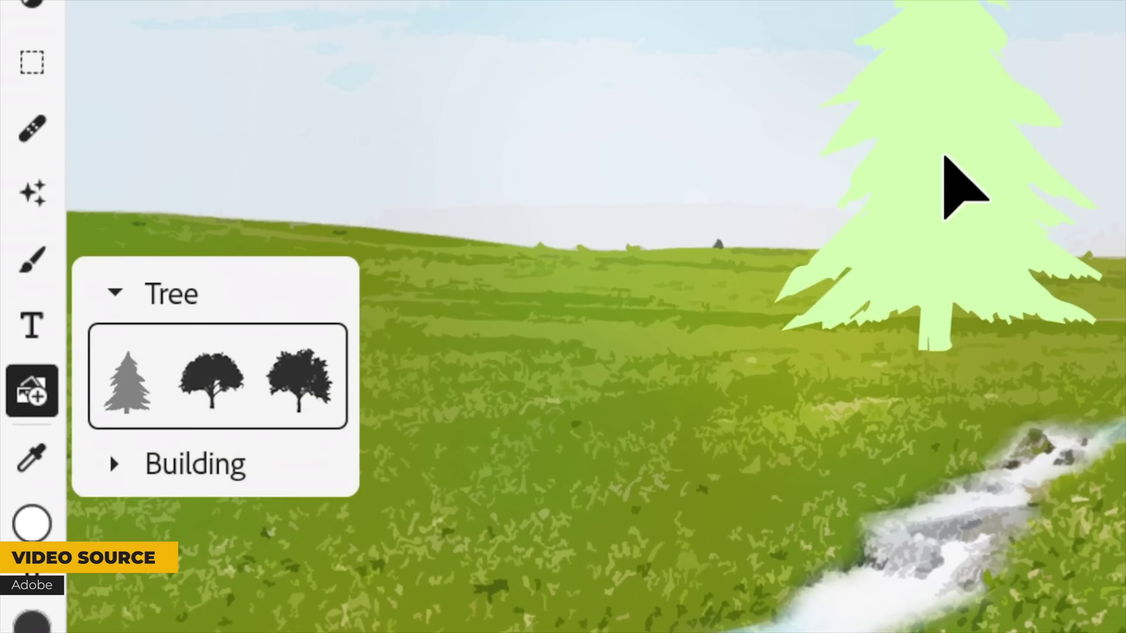
# - Add moodboard.jpg as the reference image for the generated template
pyautogui.click(569, 481)
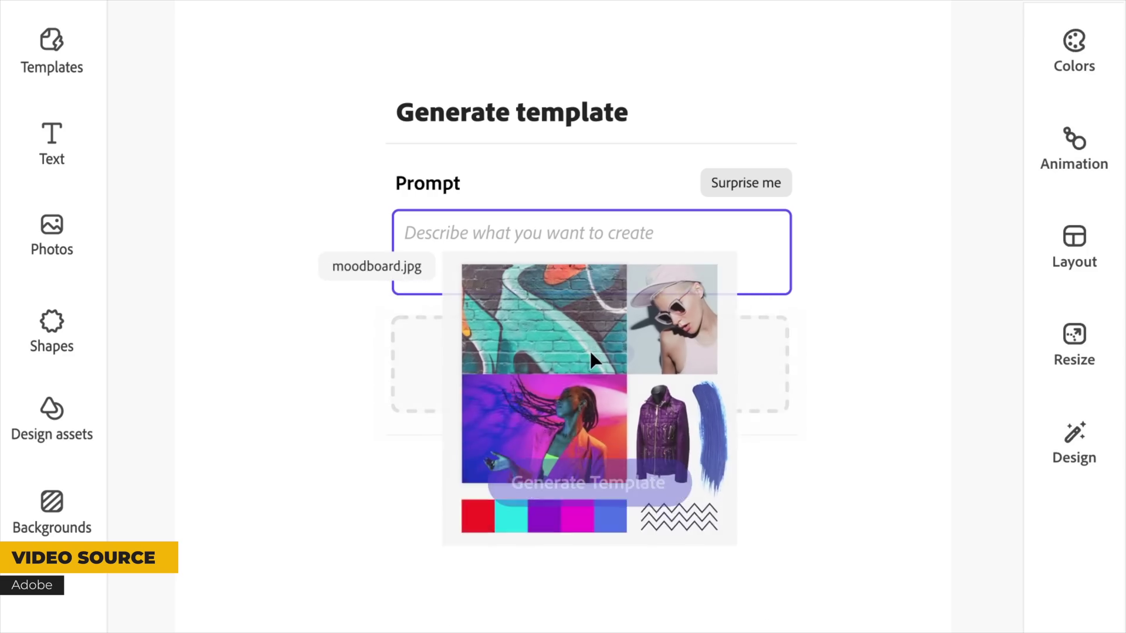
pyautogui.moveTo(590, 351); pyautogui.dragTo(589, 364)
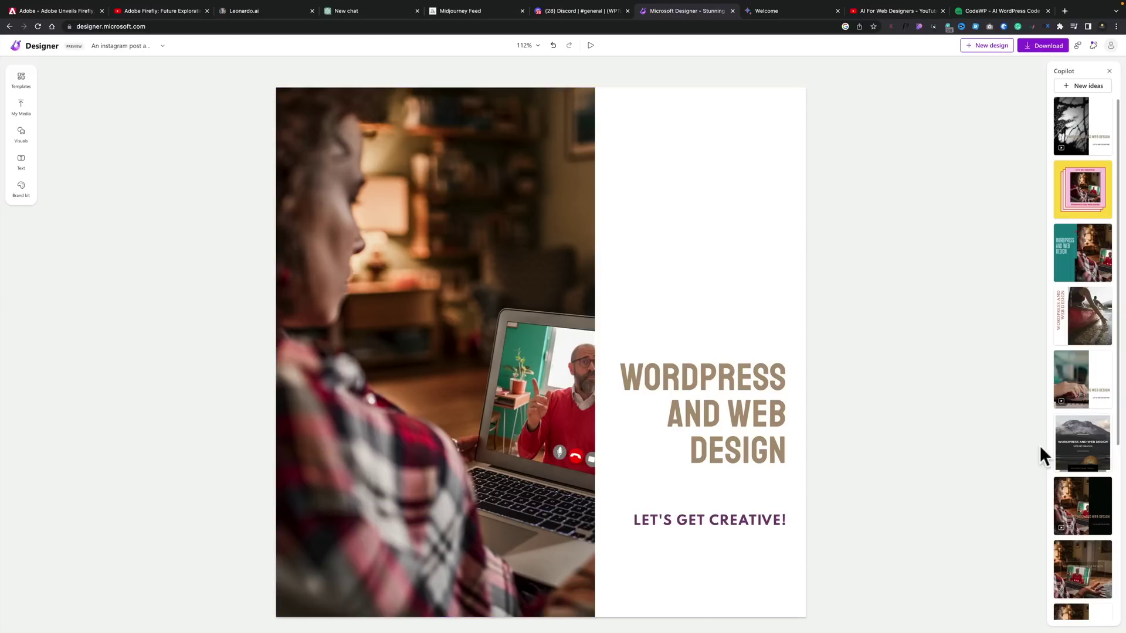
# - Try the mountain layout, apply the photo layout with the black text panel to the post, and open the brand kit
pyautogui.click(1070, 450)
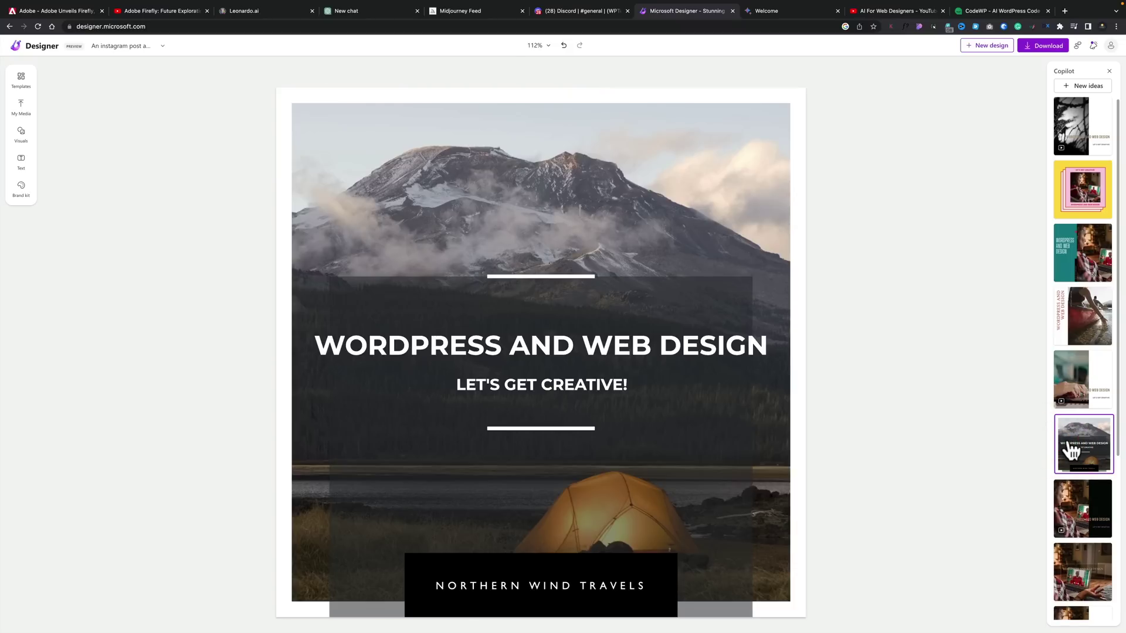
pyautogui.click(1075, 488)
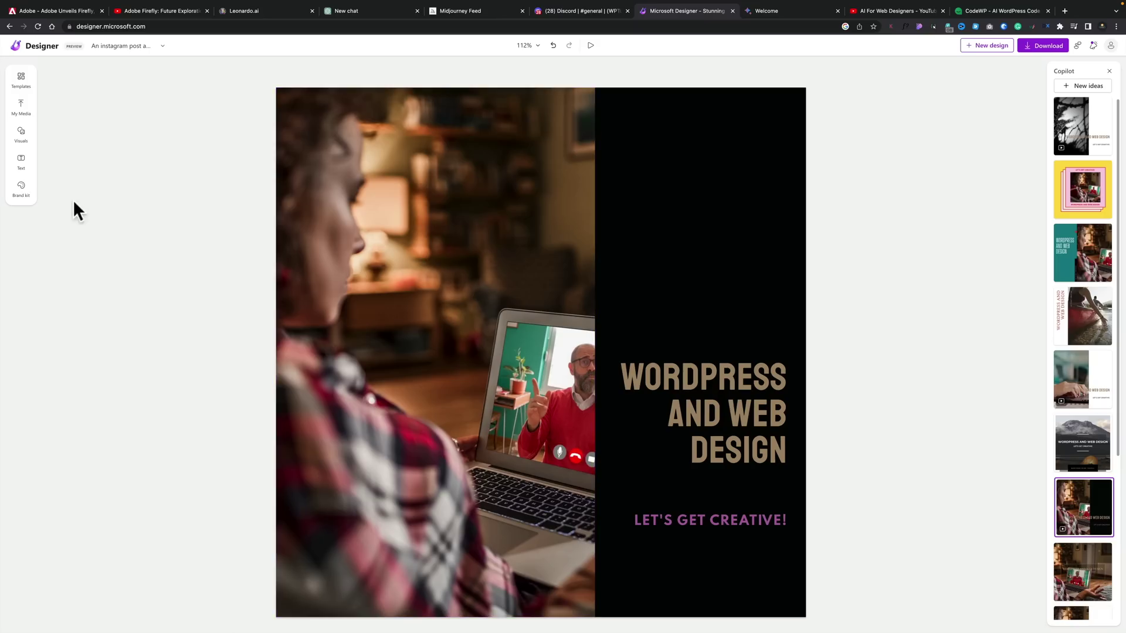
pyautogui.click(24, 190)
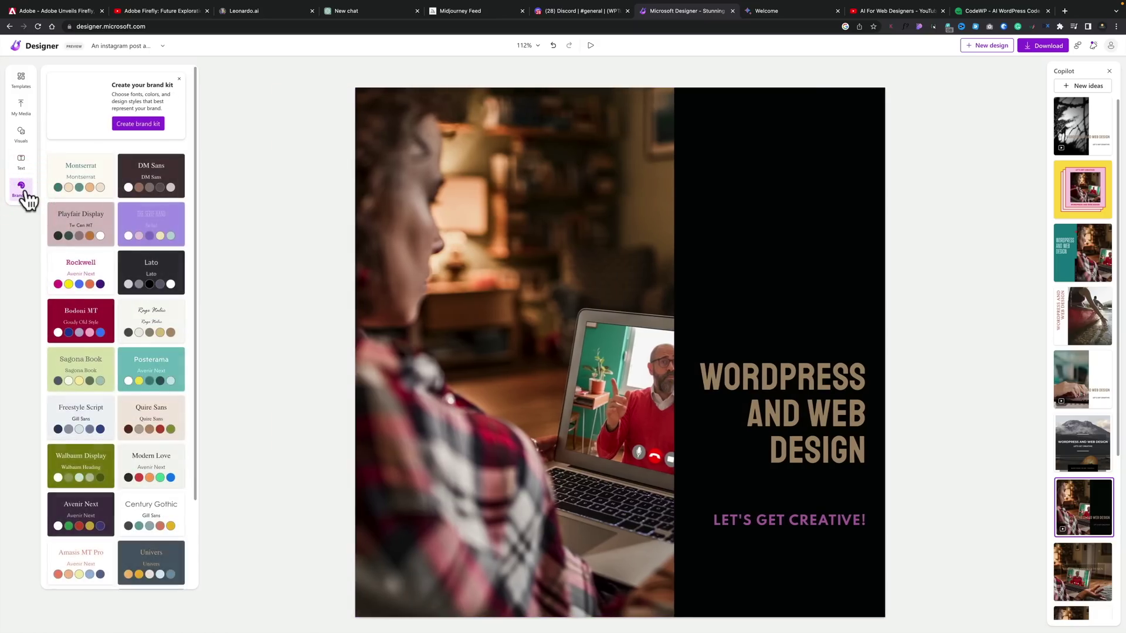
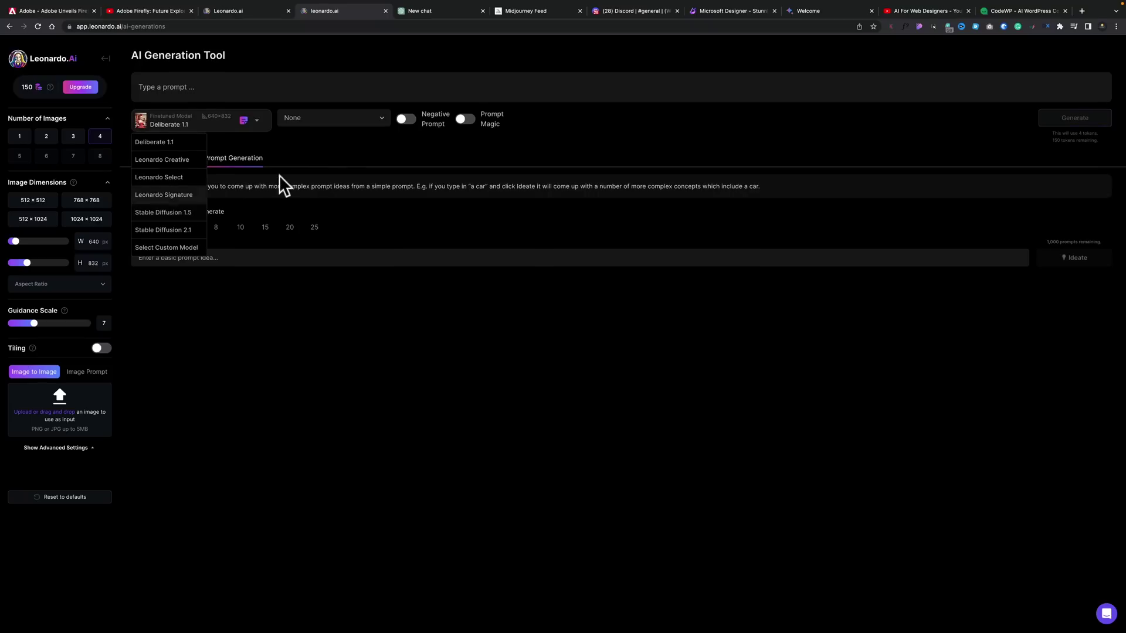
# - Examine the style options for image generation in Leonardo.Ai and keep None
pyautogui.click(347, 150)
pyautogui.click(386, 115)
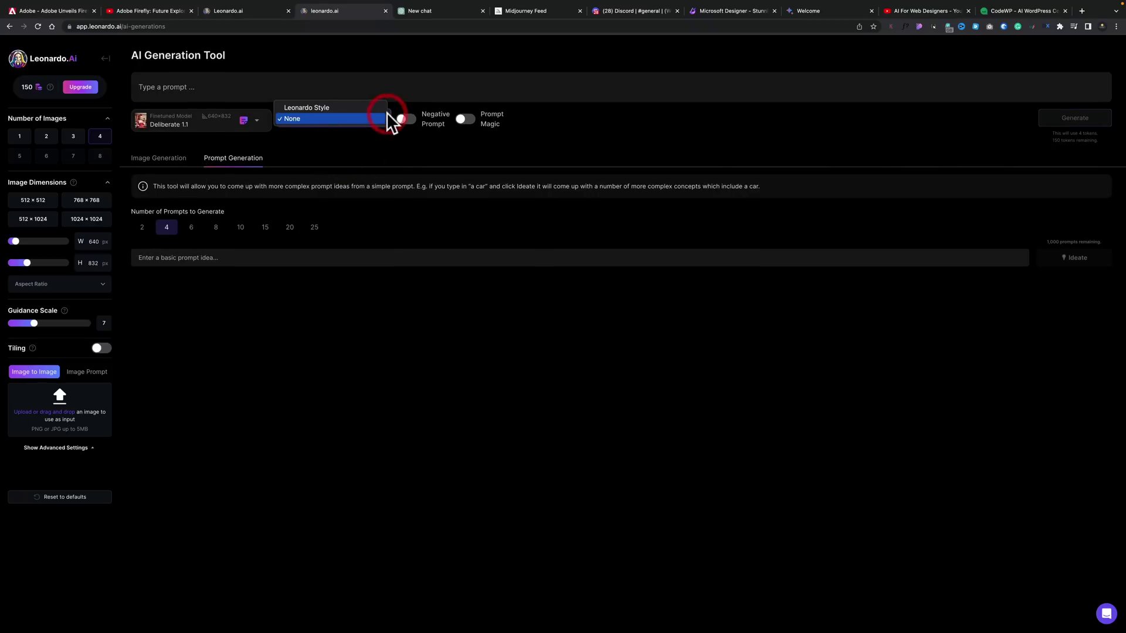
pyautogui.click(349, 123)
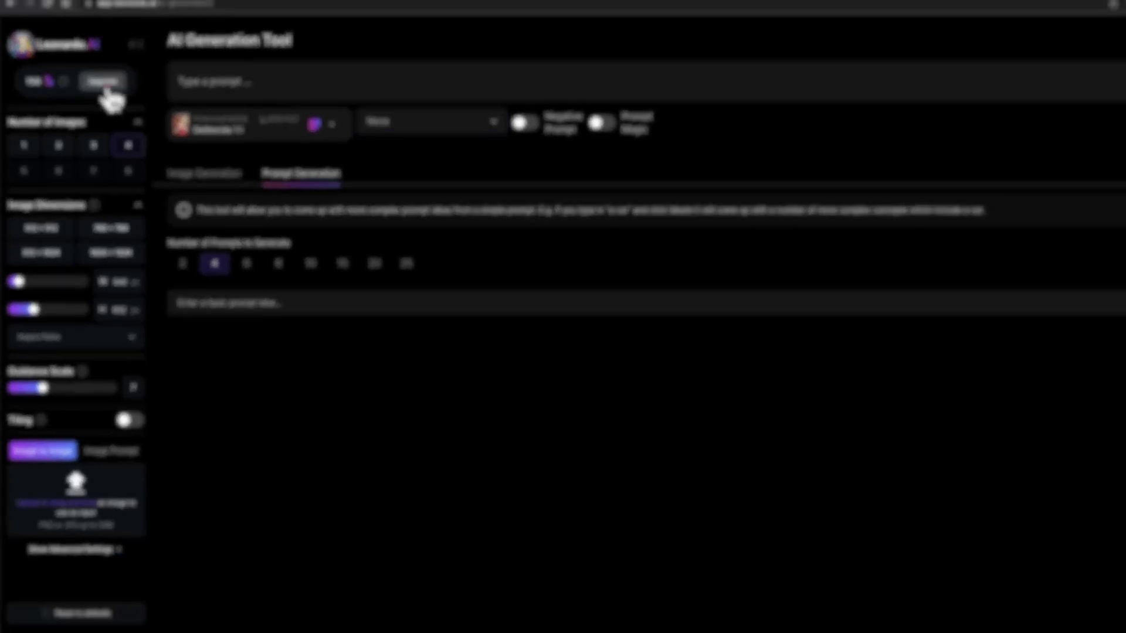
# - Compare the monthly and yearly prices of the subscription plans and return to the generation tool
pyautogui.click(136, 75)
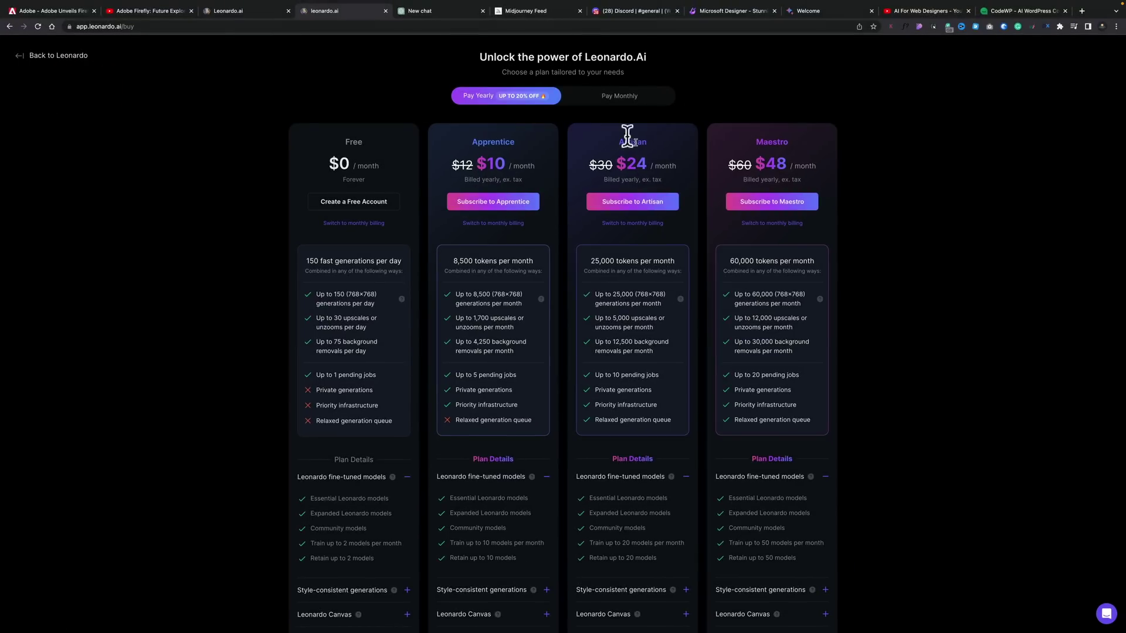
pyautogui.click(619, 98)
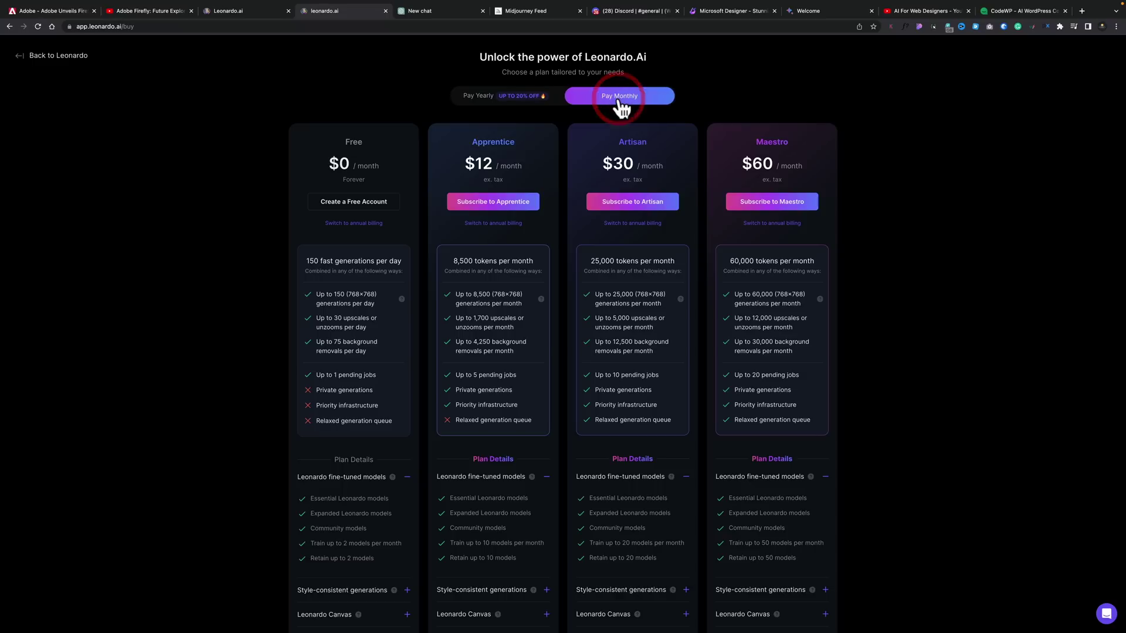
pyautogui.click(508, 101)
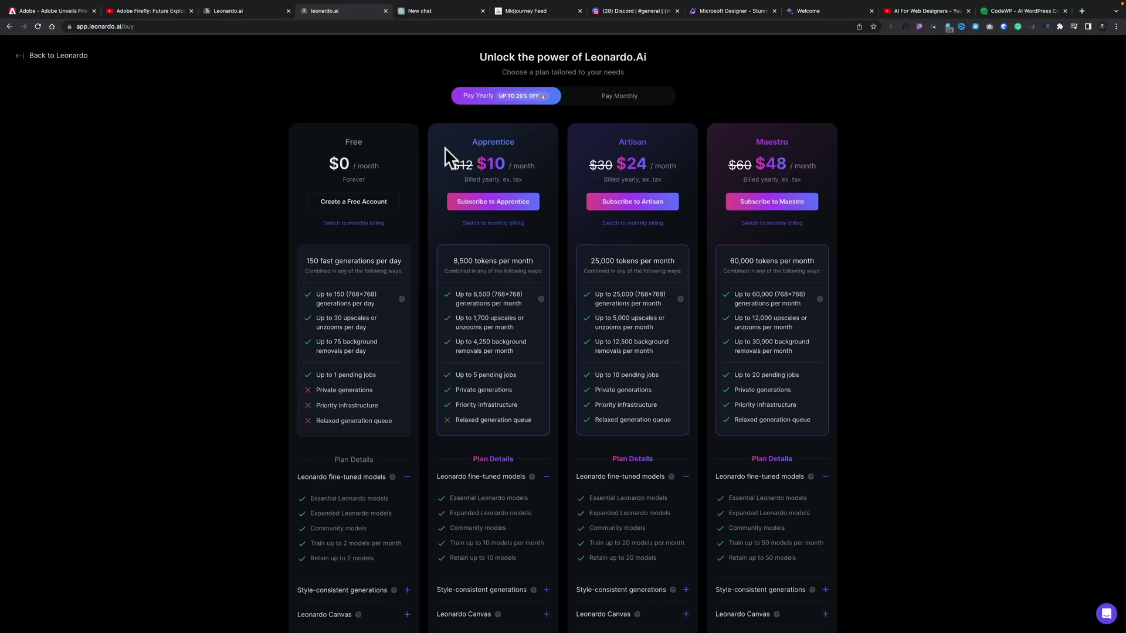
pyautogui.click(13, 57)
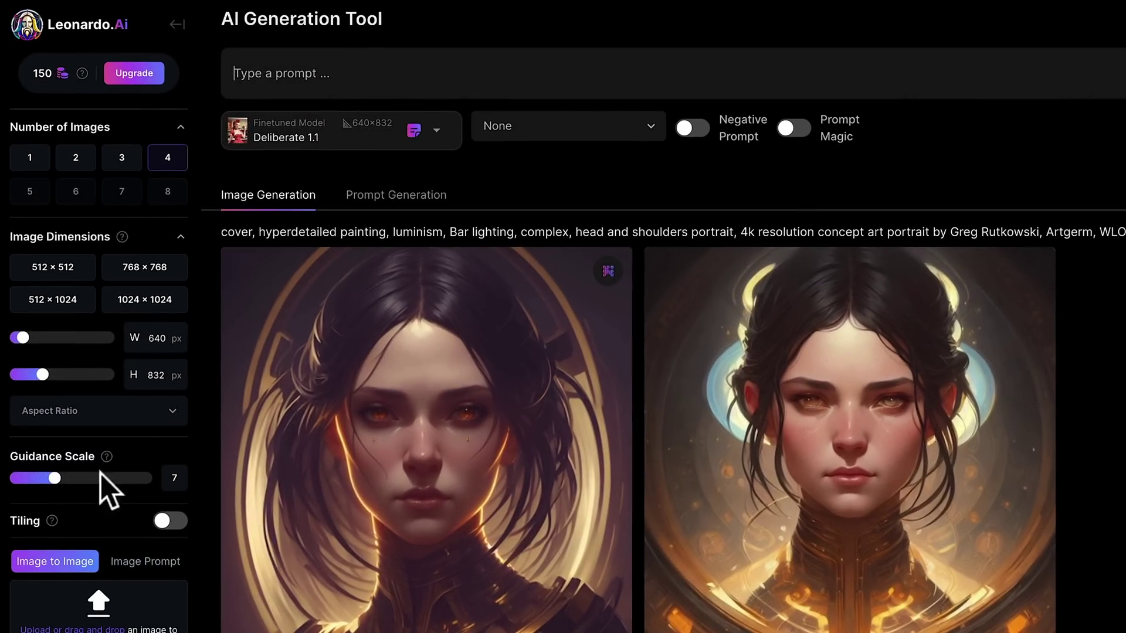
# - Generate two 1:1 images at 1024 × 1024 from "Cyberpunk woman, city nightscape, neon lights, highly detailed, cinematic, moody, cinematic lighting" and enlarge the first
pyautogui.click(156, 414)
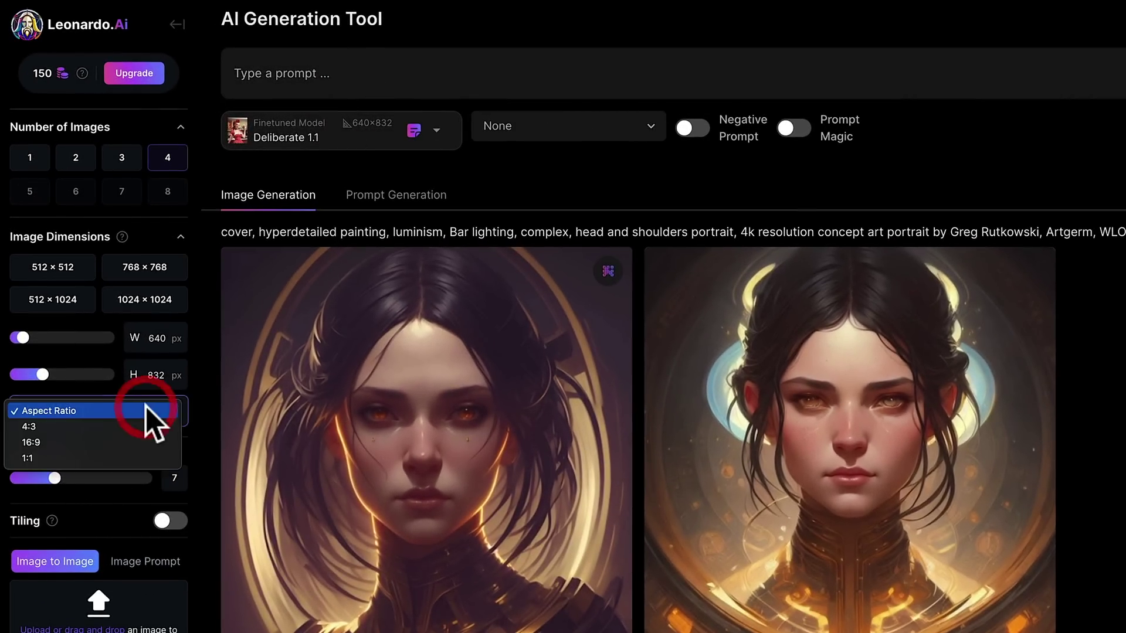
pyautogui.click(78, 442)
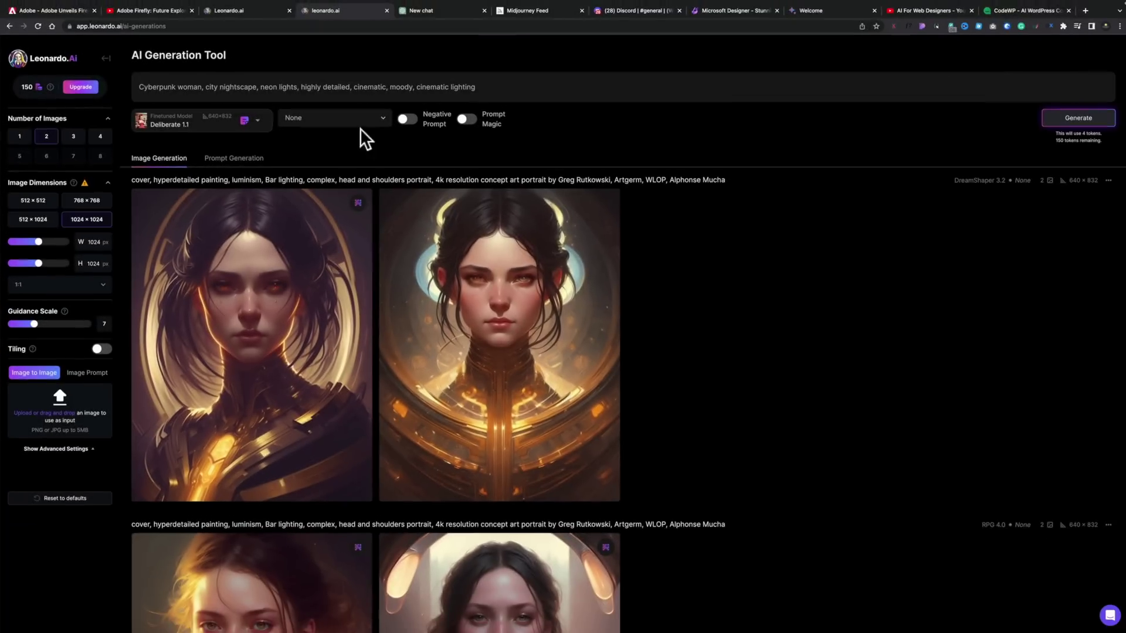
pyautogui.click(1061, 120)
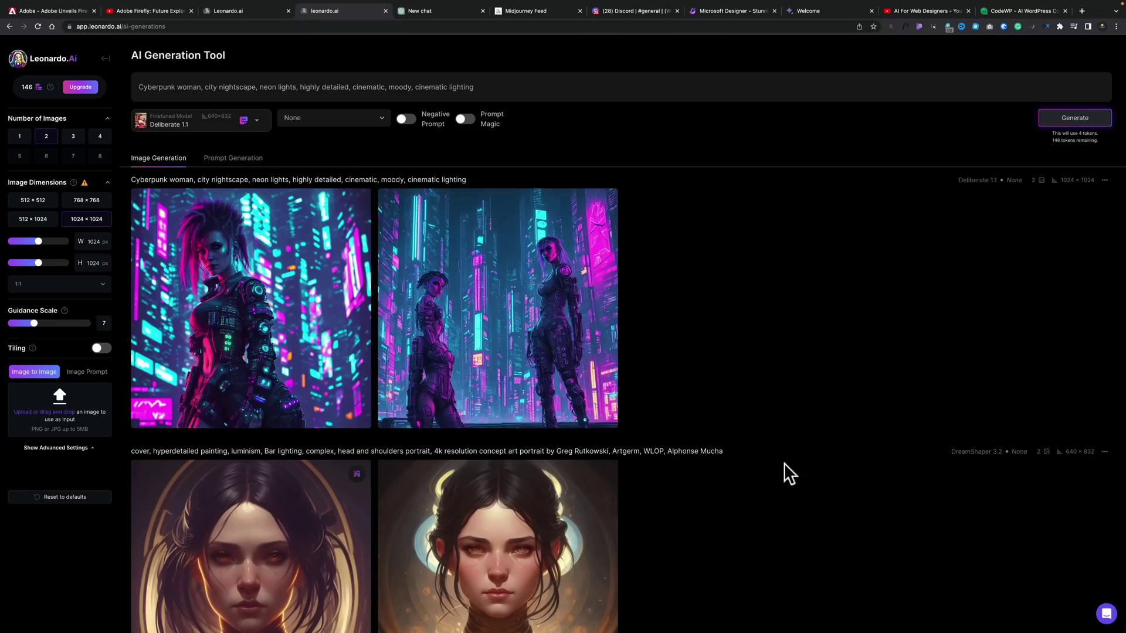
pyautogui.click(270, 294)
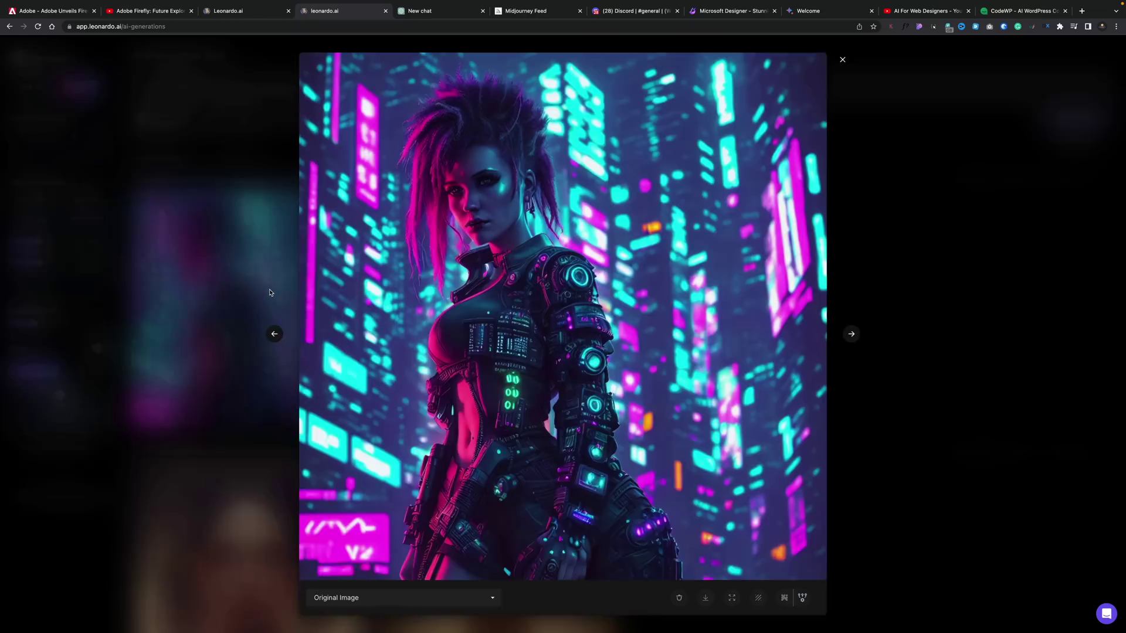